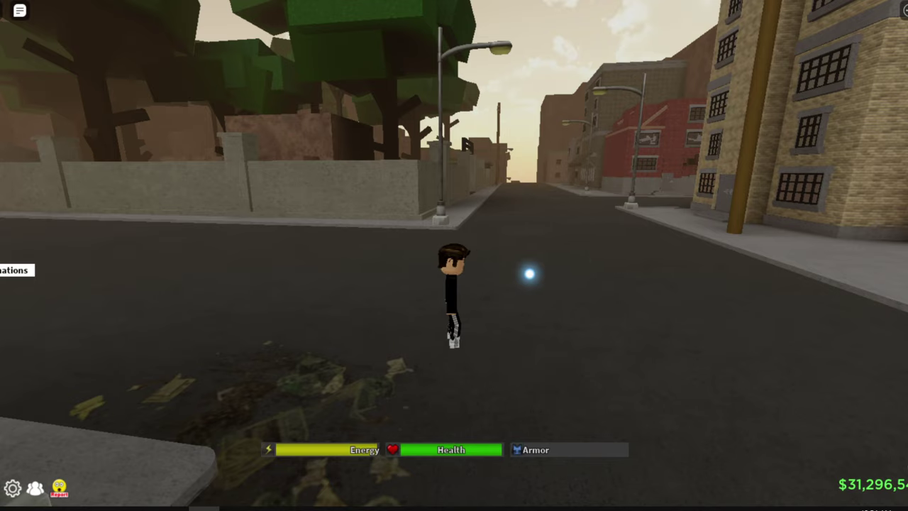
key("period")
key("period")
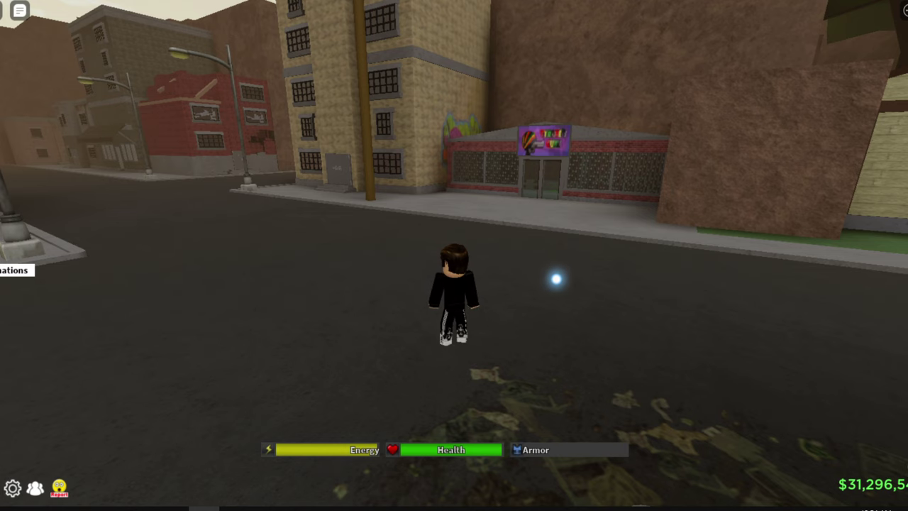
scroll(454, 255, "up", 2)
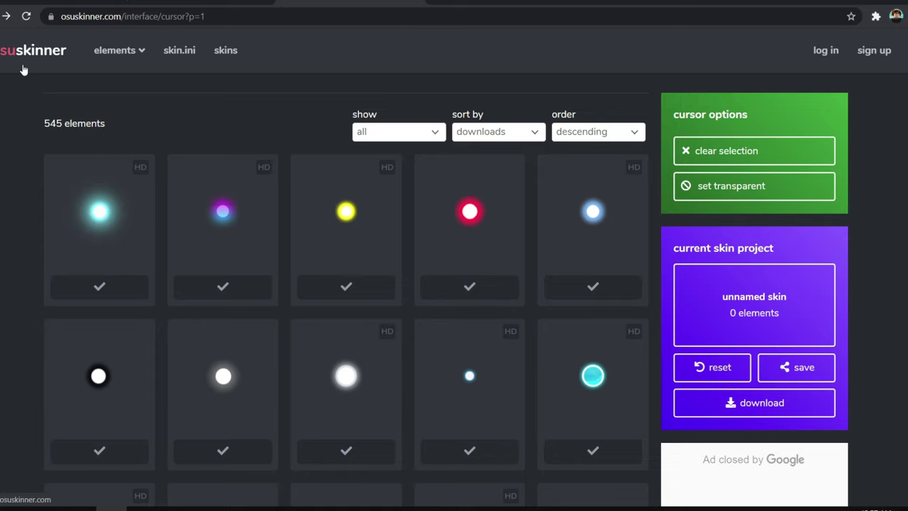
Browse the cursor elements on osuskinner and download the blue-rimmed white dot cursor, element #56.
key("alt+Right")
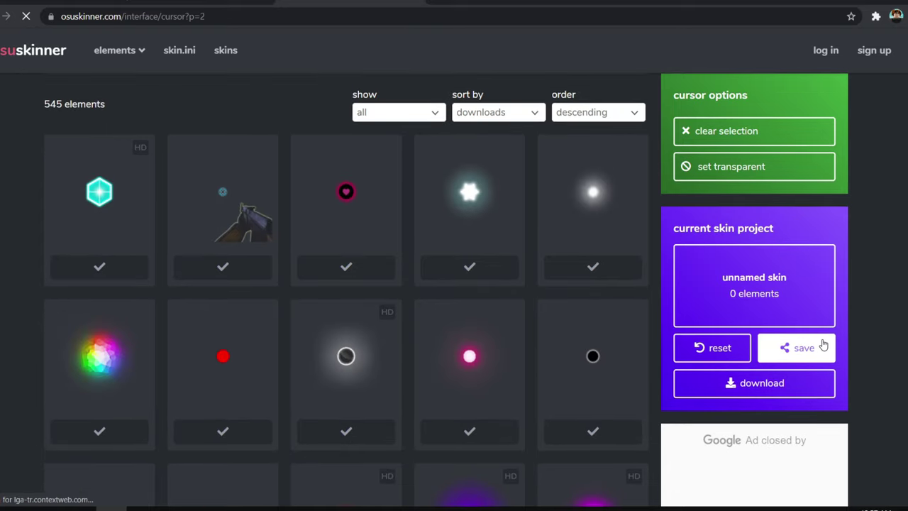
scroll(687, 312, "down", 5)
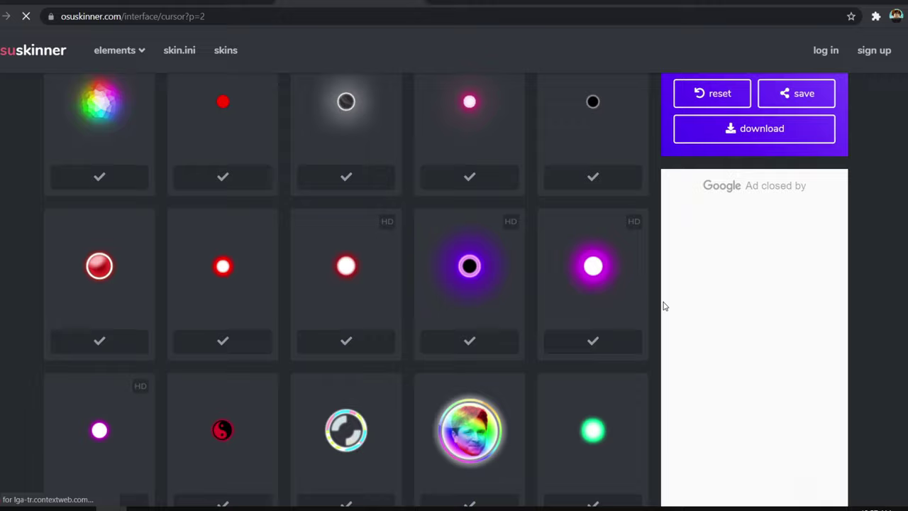
key("alt+Right")
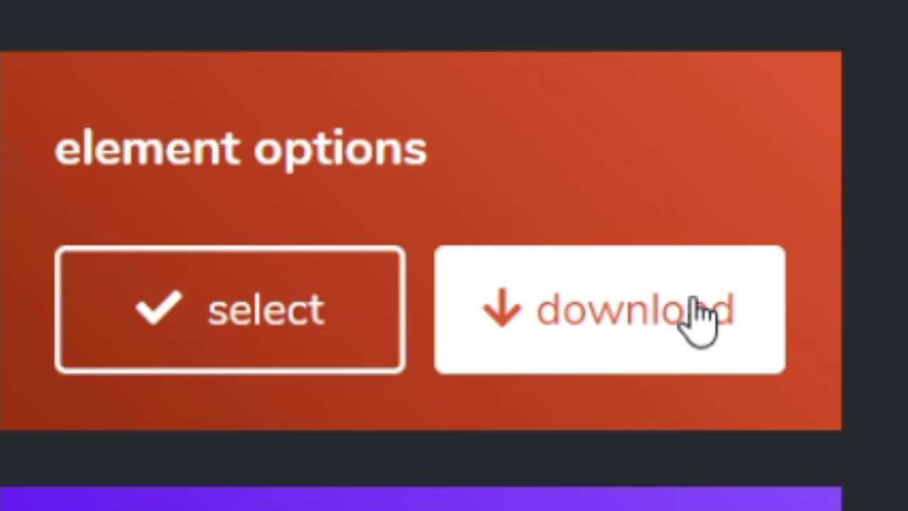
left_click(692, 304)
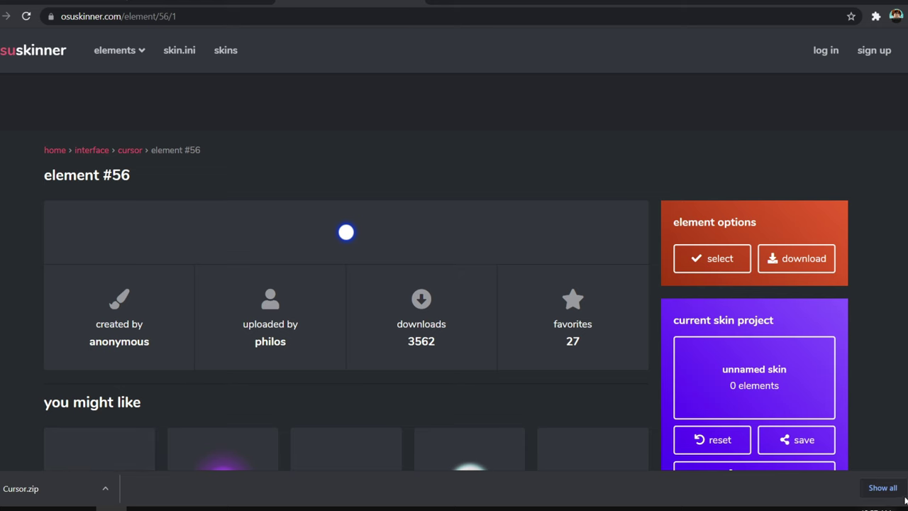
Create a folder named "new cursor" on the desktop.
left_click(905, 500)
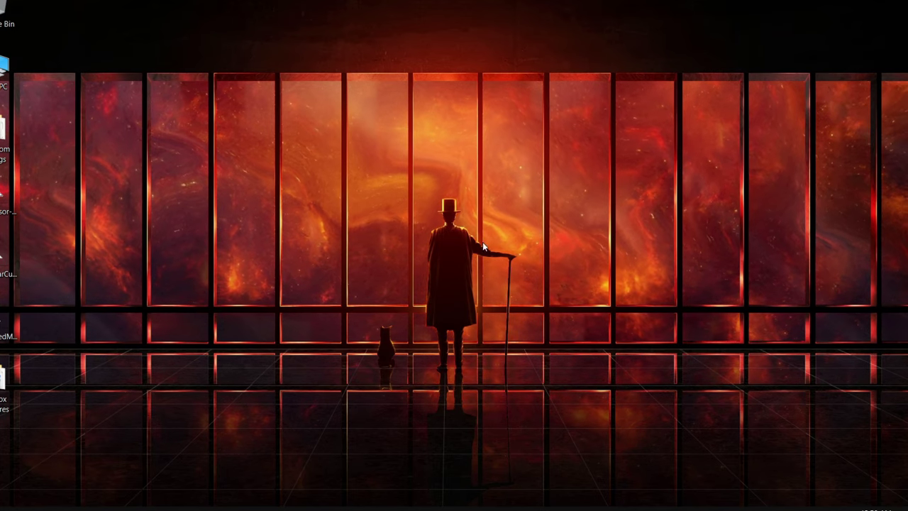
right_click(390, 211)
mouse_move(458, 331)
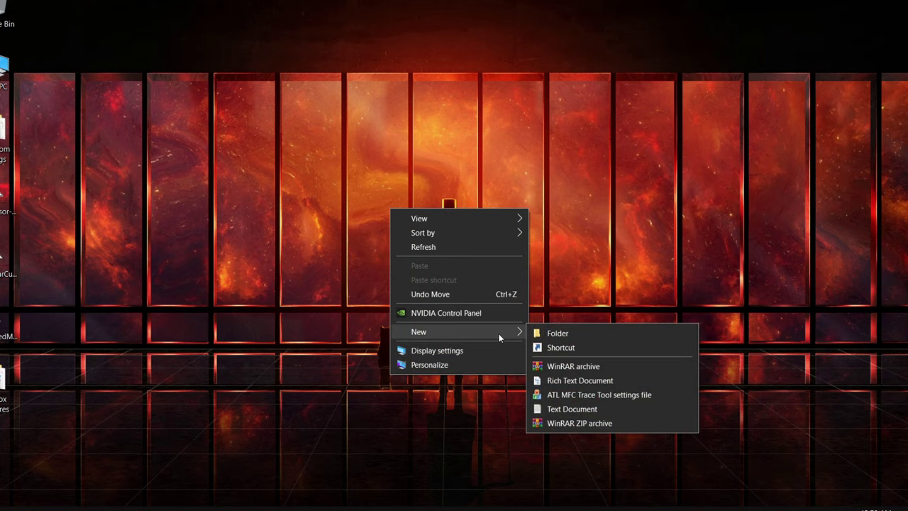
left_click(556, 331)
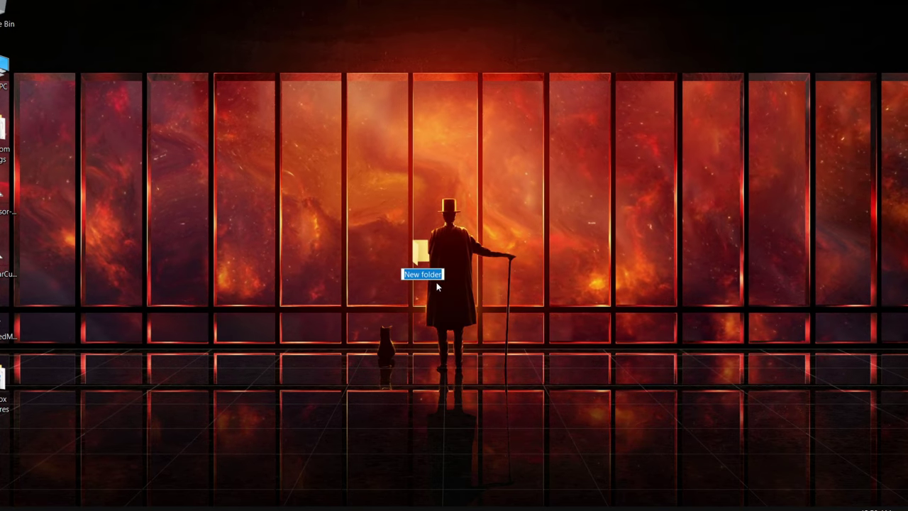
type("new cursor")
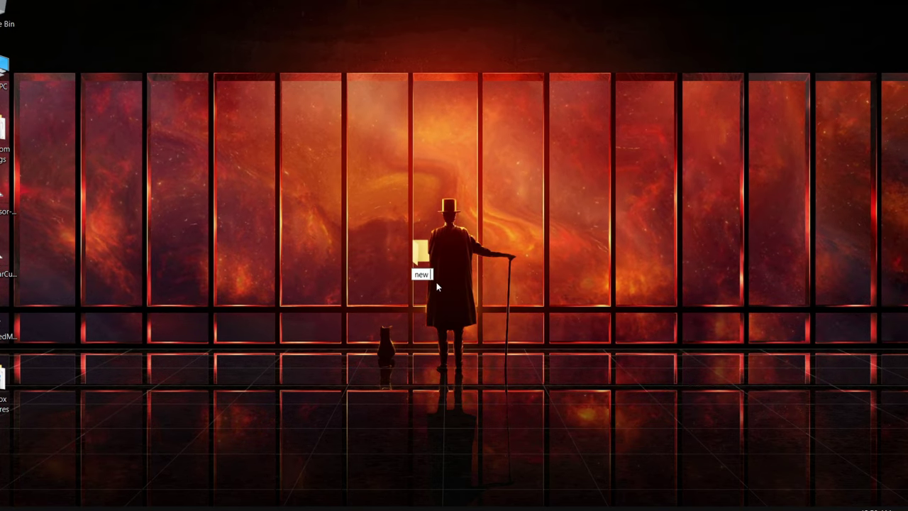
key("Return")
left_click_drag(423, 255, 273, 254)
left_click(483, 157)
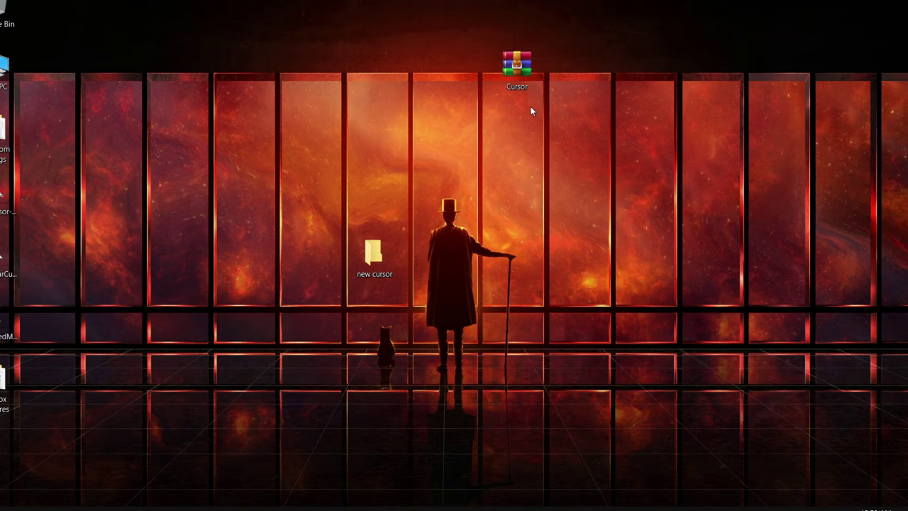
Move the Cursor archive into the "new cursor" folder and extract its contents directly in that folder.
left_click_drag(517, 68, 404, 286)
double_click(374, 256)
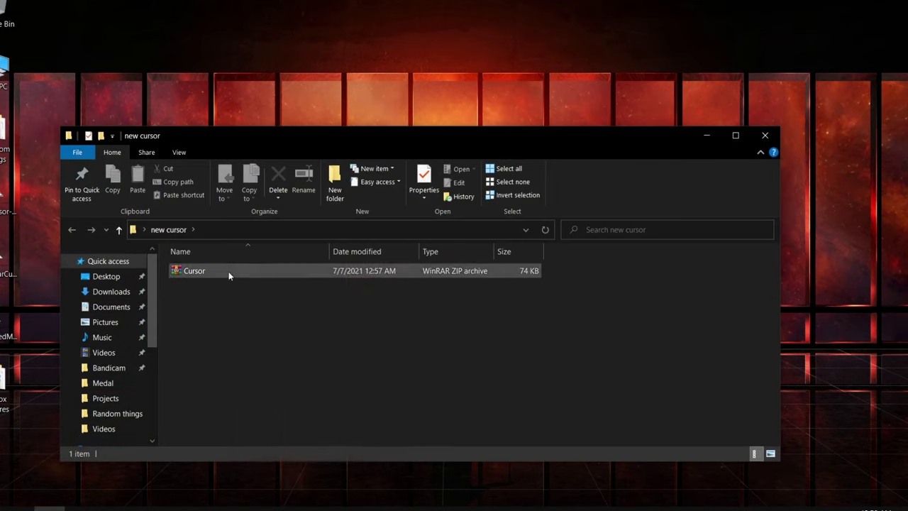
left_click(233, 272)
right_click(233, 272)
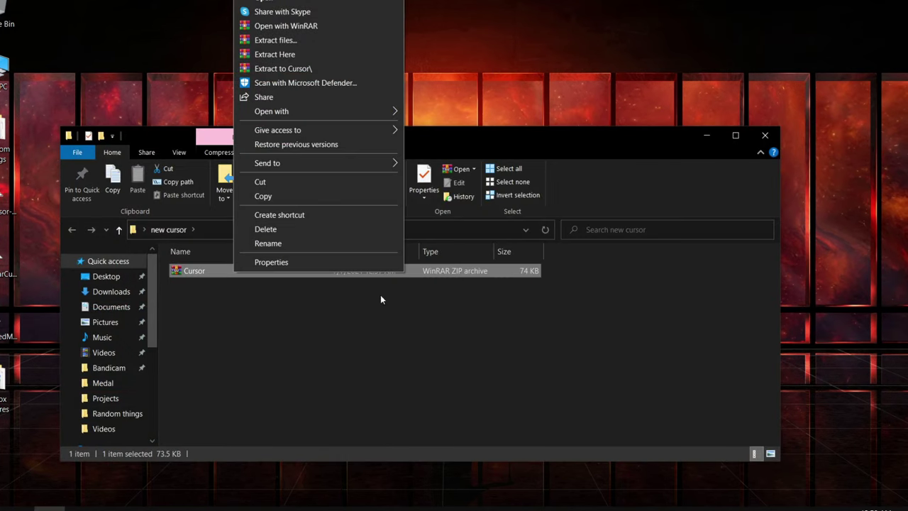
left_click(301, 54)
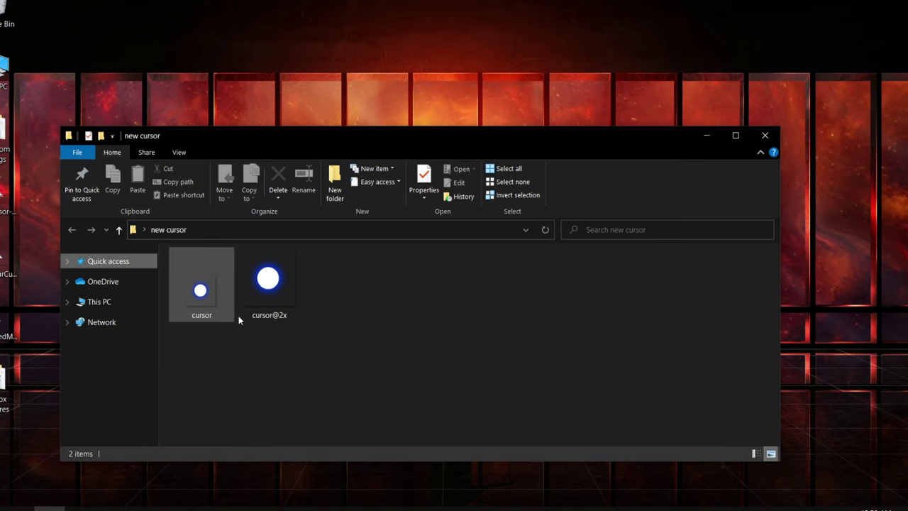
Move cursor@2x out to the desktop and make three copies of the cursor image inside the "new cursor" folder.
left_click_drag(256, 287, 90, 81)
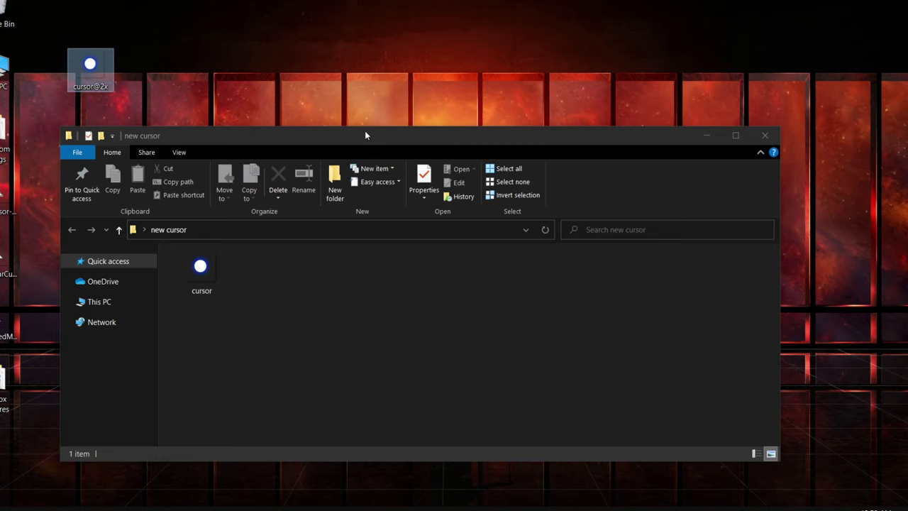
left_click(213, 277)
right_click(207, 272)
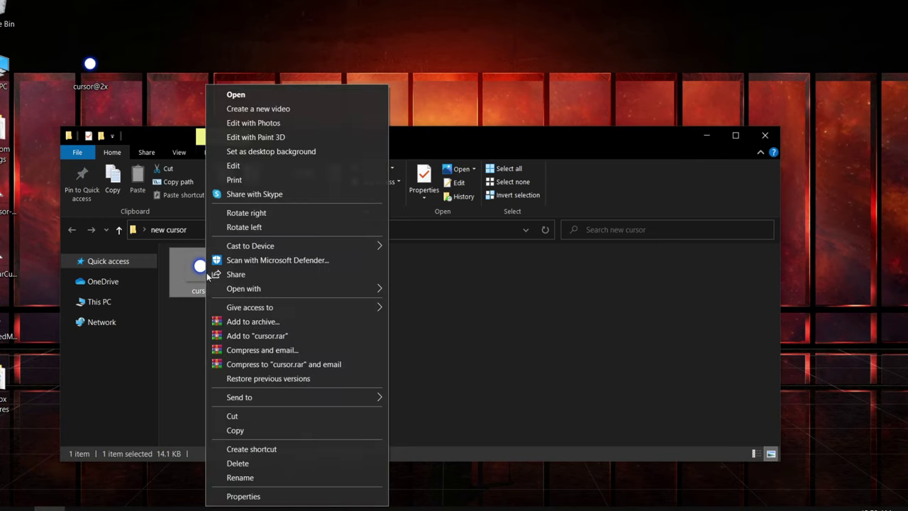
left_click(255, 430)
left_click(334, 340)
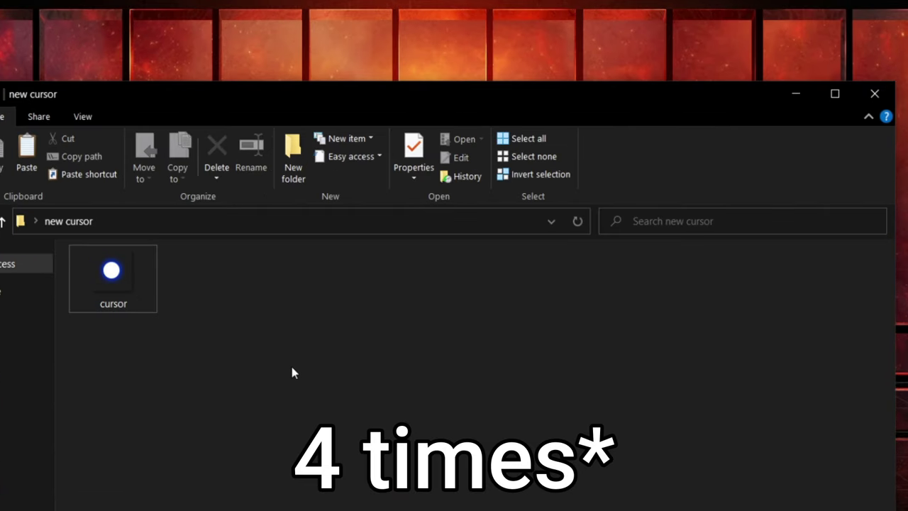
key("ctrl+v")
key("ctrl+v")
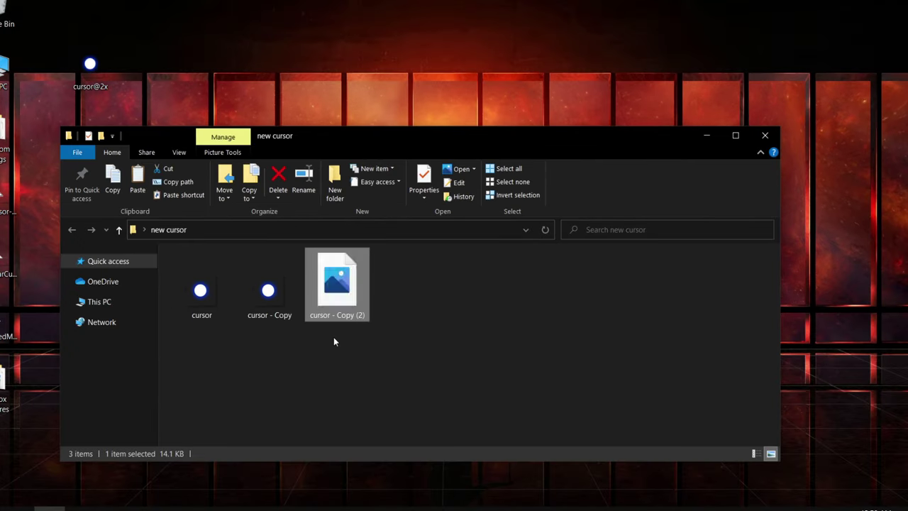
key("ctrl+v")
left_click(334, 341)
Rename "cursor - Copy (2)" to advCursor-default and "cursor - Copy (3)" to advCursor-white.
right_click(201, 270)
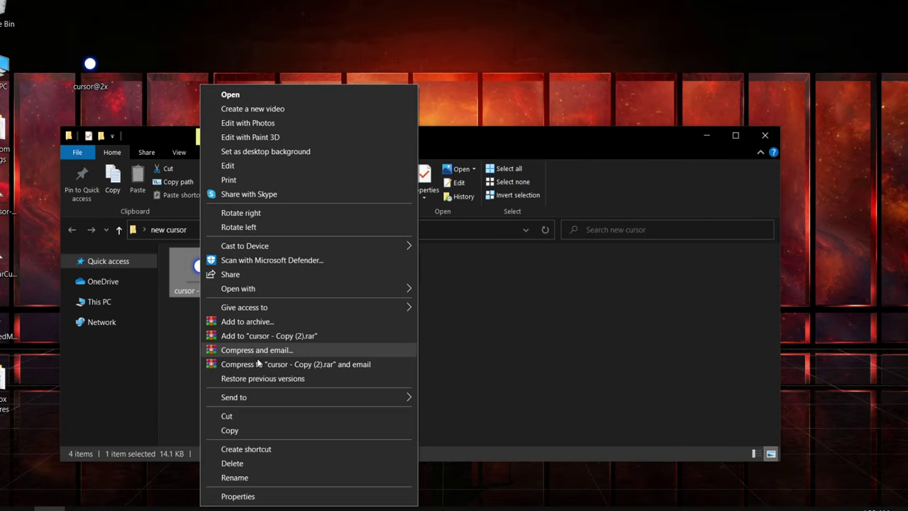
left_click(247, 479)
key("ctrl+v")
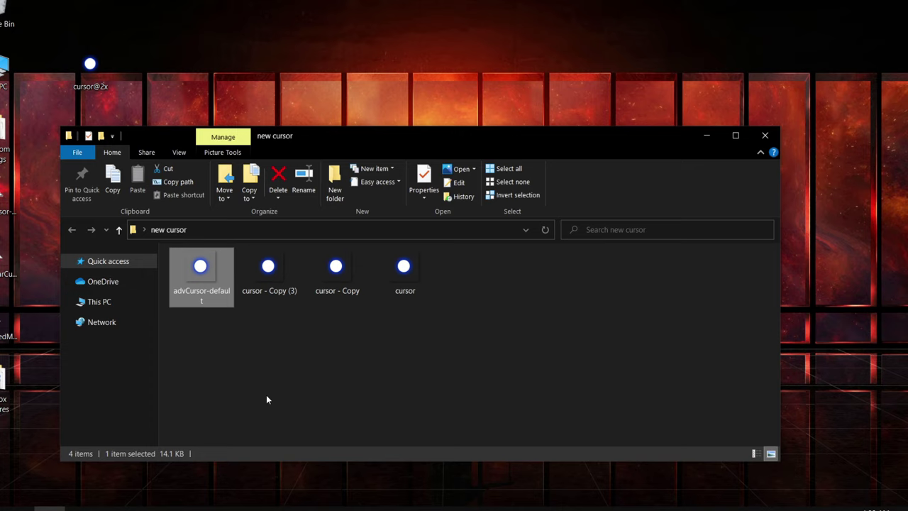
right_click(190, 284)
left_click(322, 478)
key("ctrl+v")
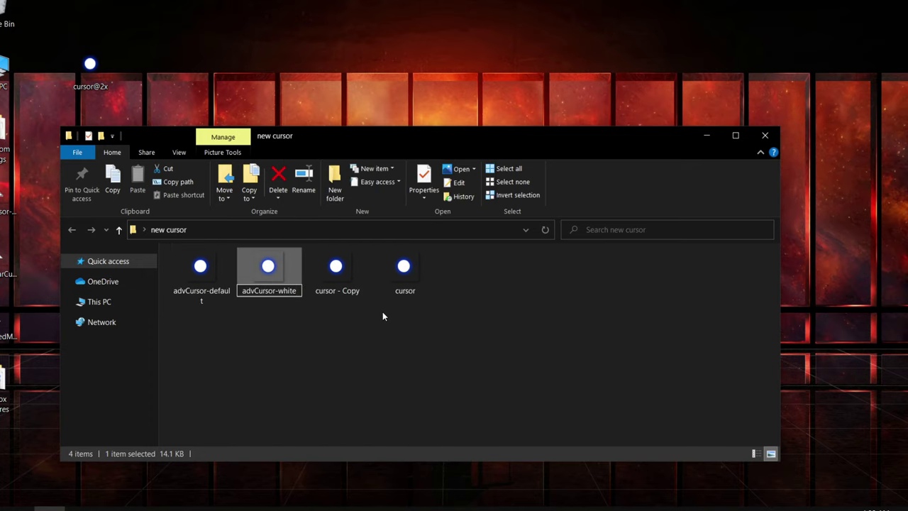
key("Return")
Rename "cursor - Copy" to ArrowCursor and the original cursor image to ArrowCursorDecalDrag.
right_click(337, 277)
left_click(401, 478)
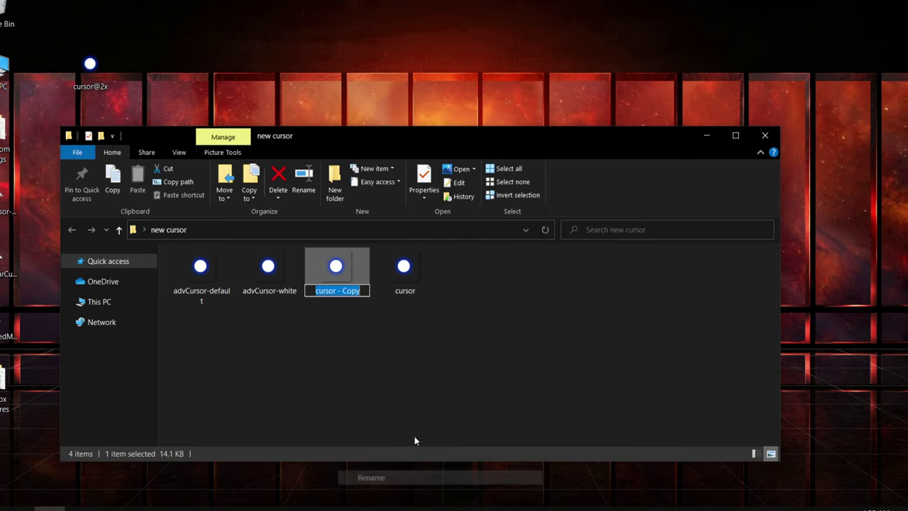
type("ArrowCursor")
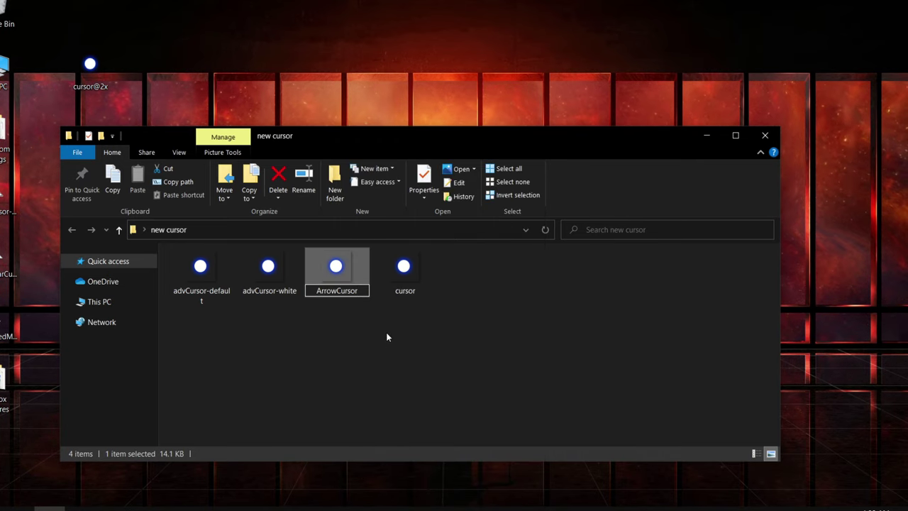
key("Return")
left_click(436, 320)
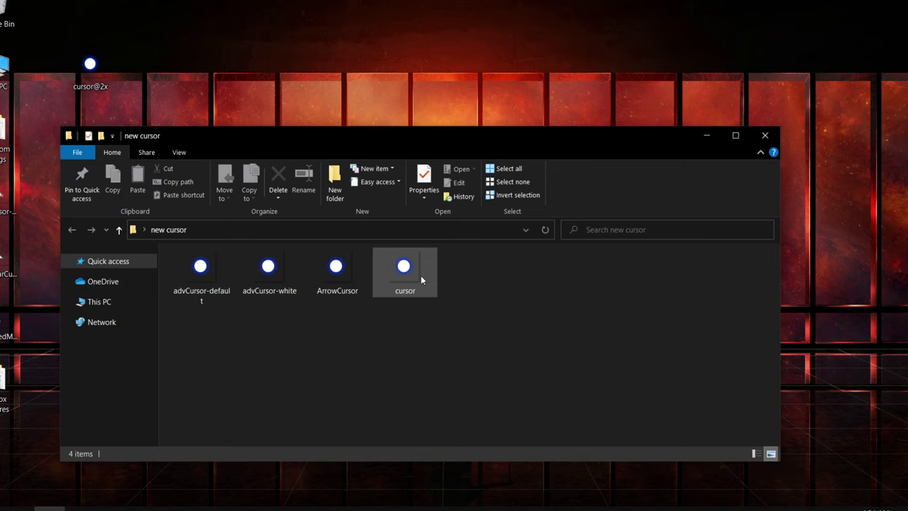
right_click(420, 275)
left_click(457, 477)
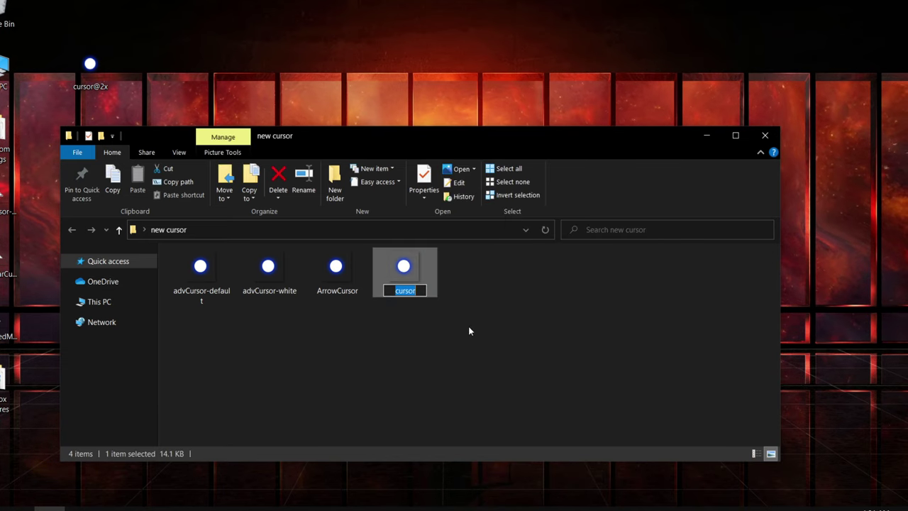
key("ctrl+v")
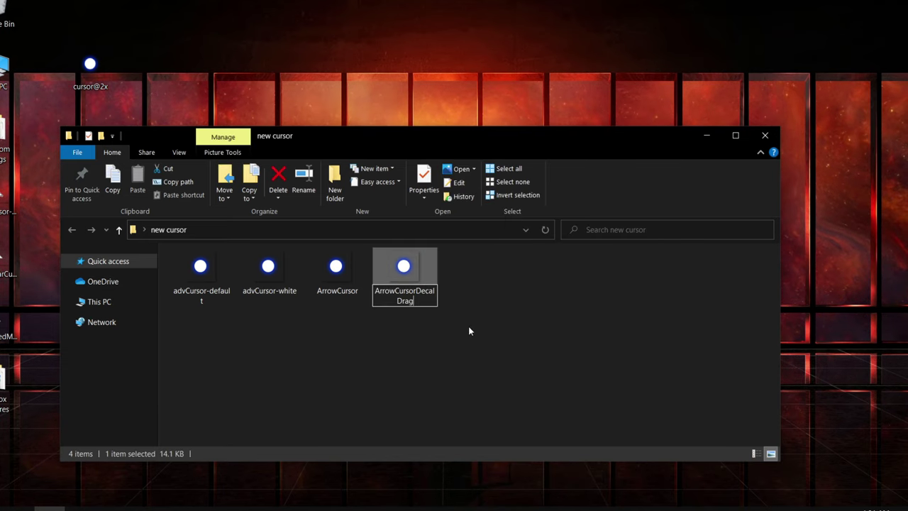
key("Return")
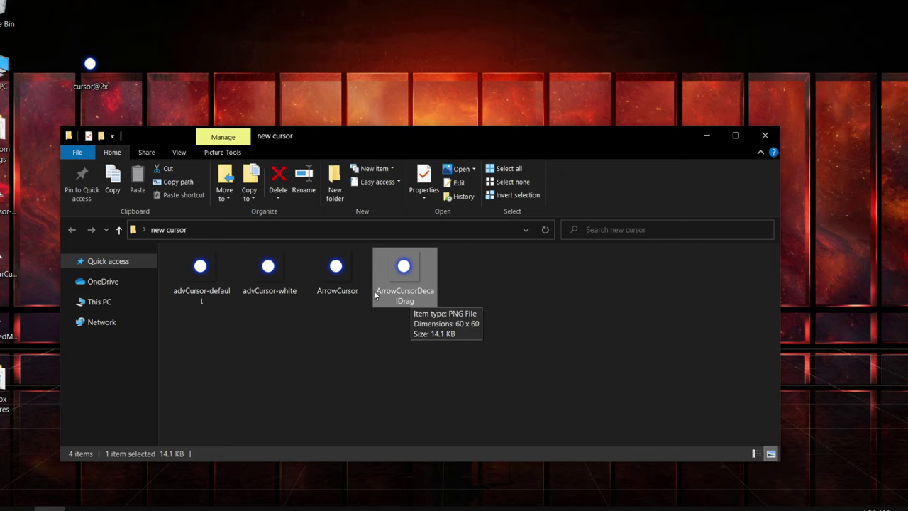
Duplicate the advCursor-default image in the same folder and rename the duplicate ArrowFarCursor.
right_click(199, 280)
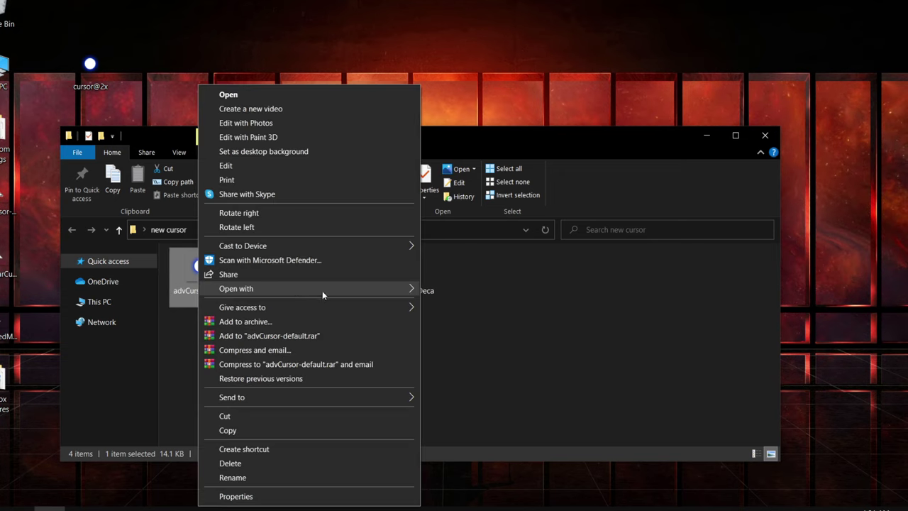
left_click(253, 431)
key("ctrl+v")
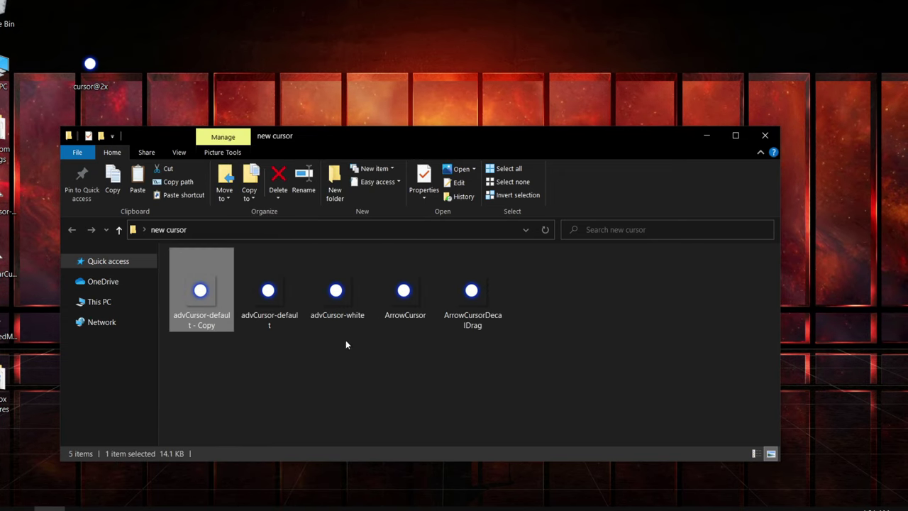
right_click(203, 292)
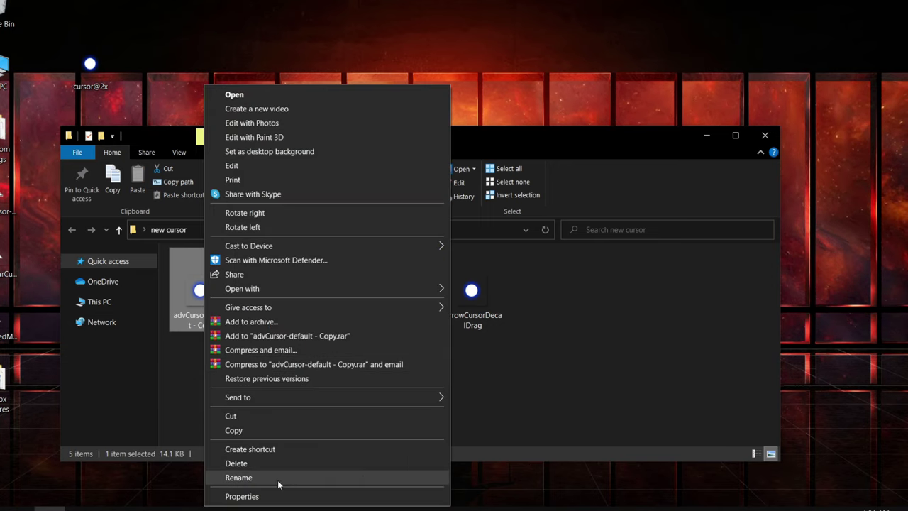
left_click(277, 477)
type("ArrowFarCursor")
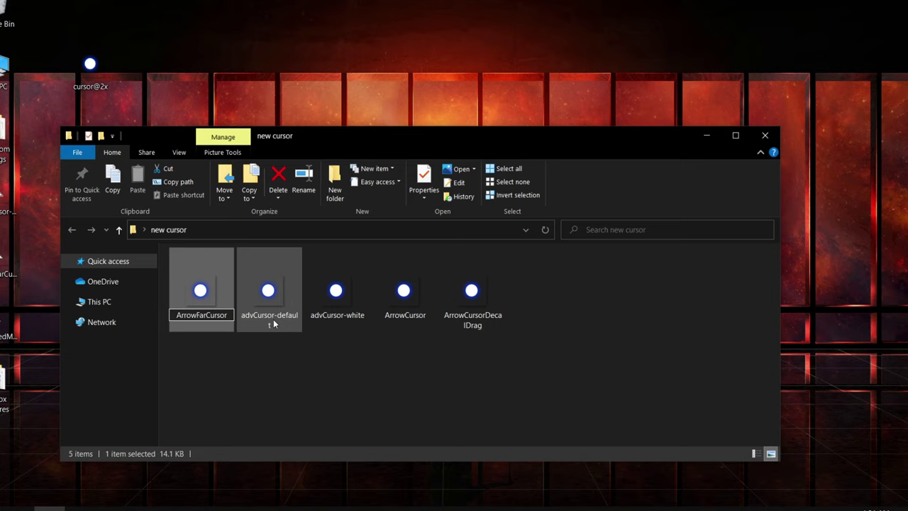
key("Return")
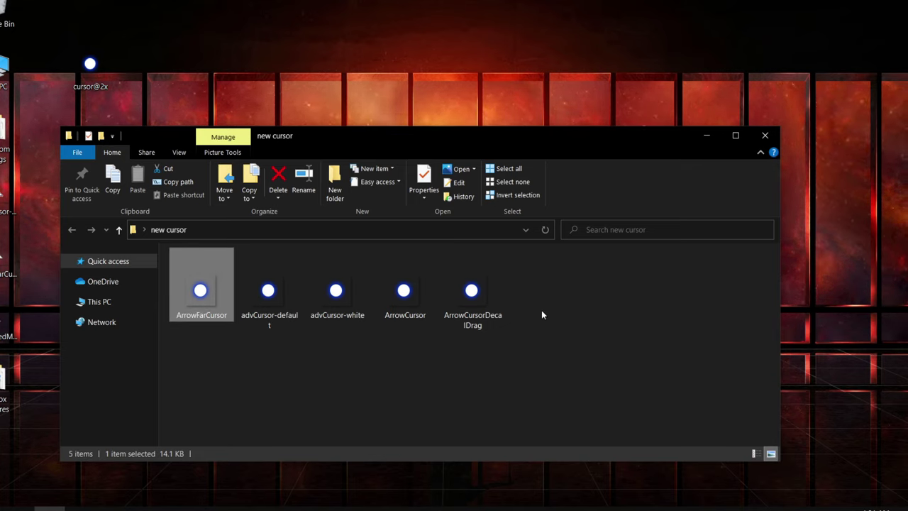
Copy all five renamed cursor images in the "new cursor" folder to the clipboard.
left_click_drag(591, 310, 195, 298)
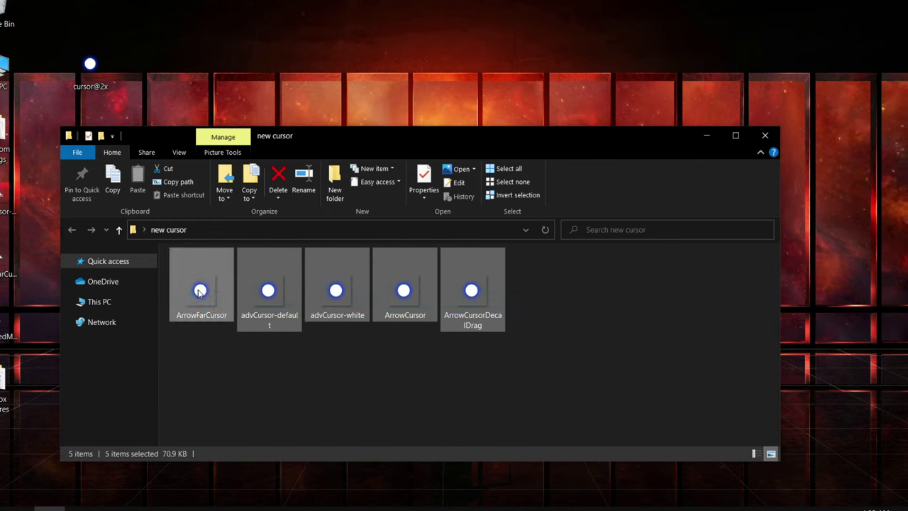
right_click(403, 292)
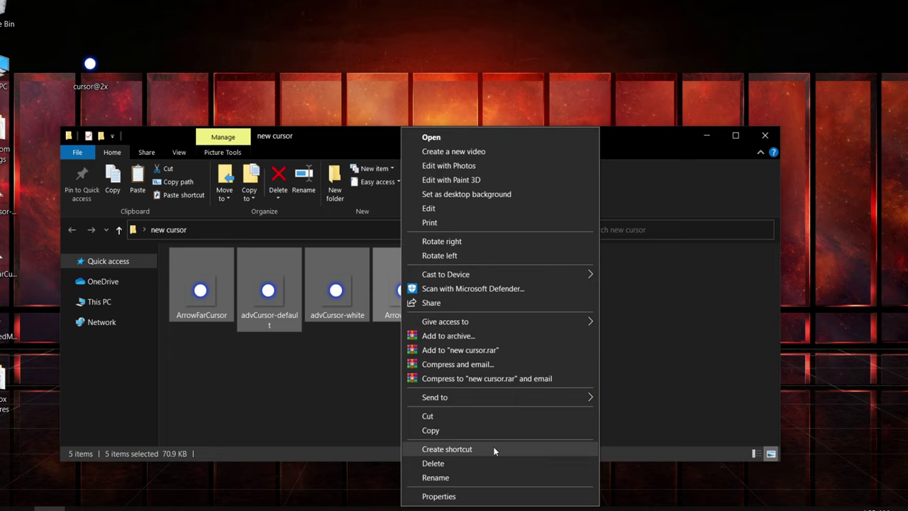
left_click(451, 432)
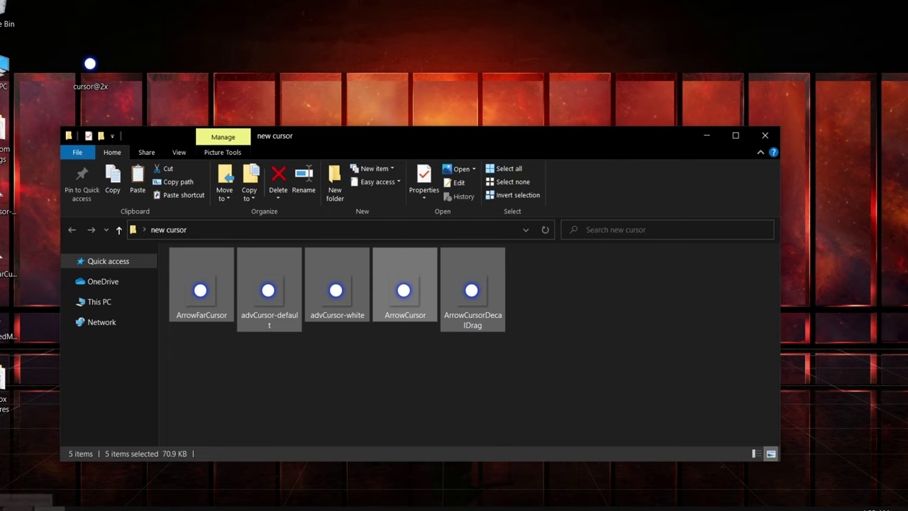
Search Windows for Roblox Player and follow its shortcut's file location to the Roblox version folder.
left_click(43, 507)
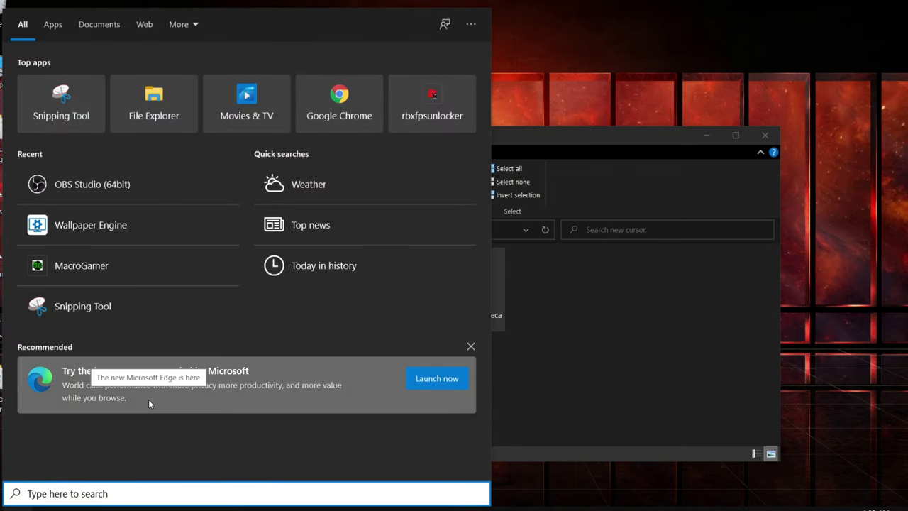
type("roblox pla")
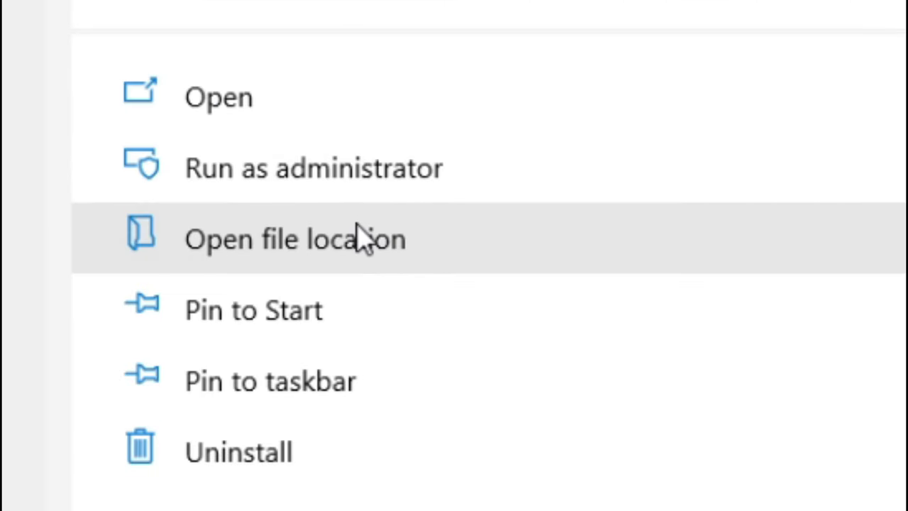
left_click(307, 219)
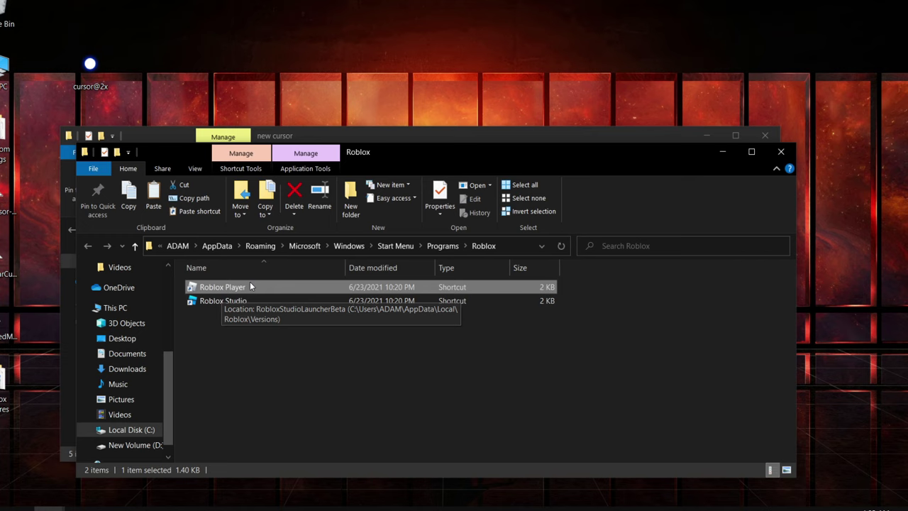
right_click(253, 287)
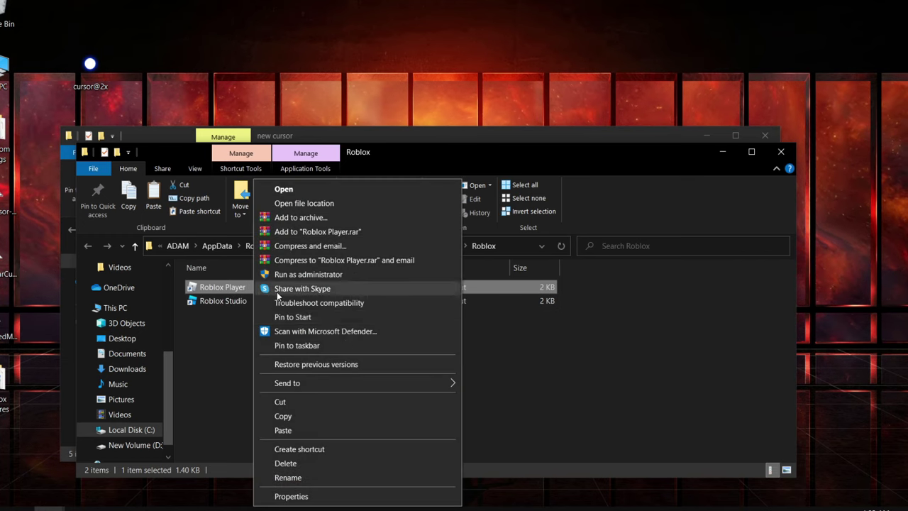
left_click(343, 202)
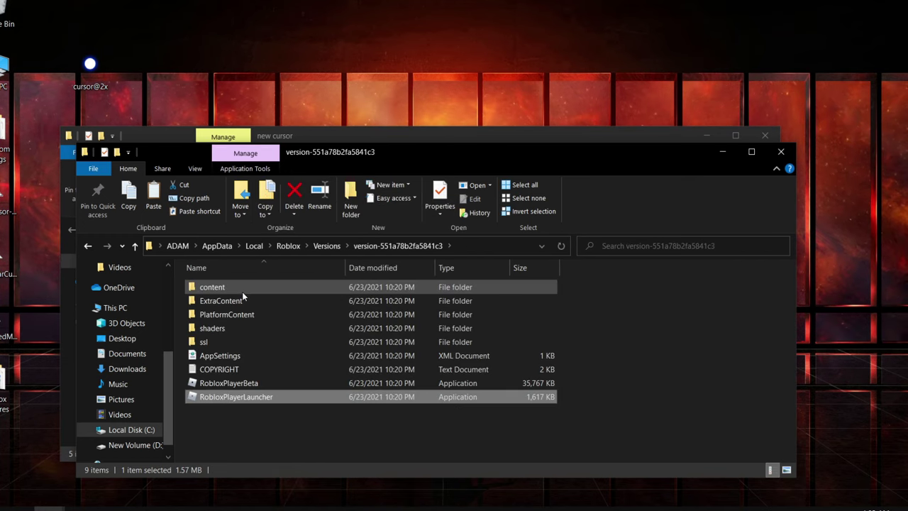
Open the textures folder inside content and search it for "cursor".
double_click(242, 288)
double_click(310, 356)
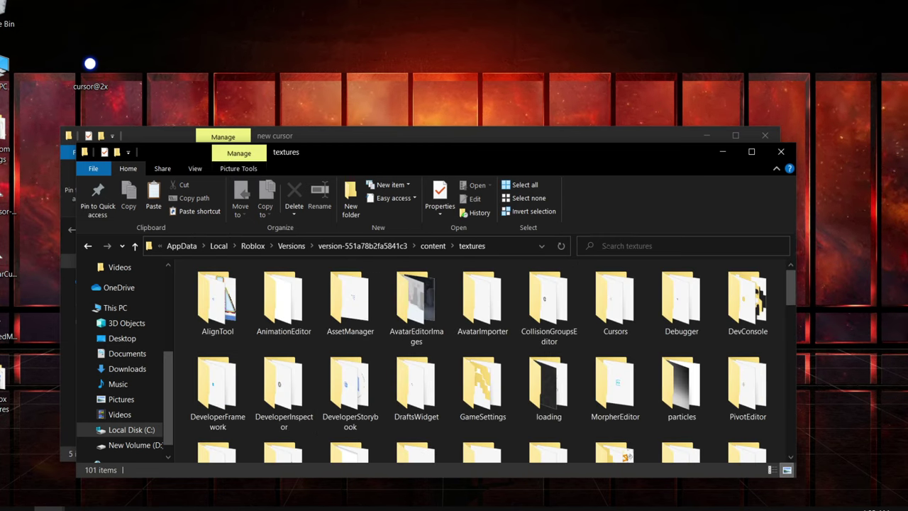
left_click(626, 245)
type("curo")
key("BackSpace")
type("rsor")
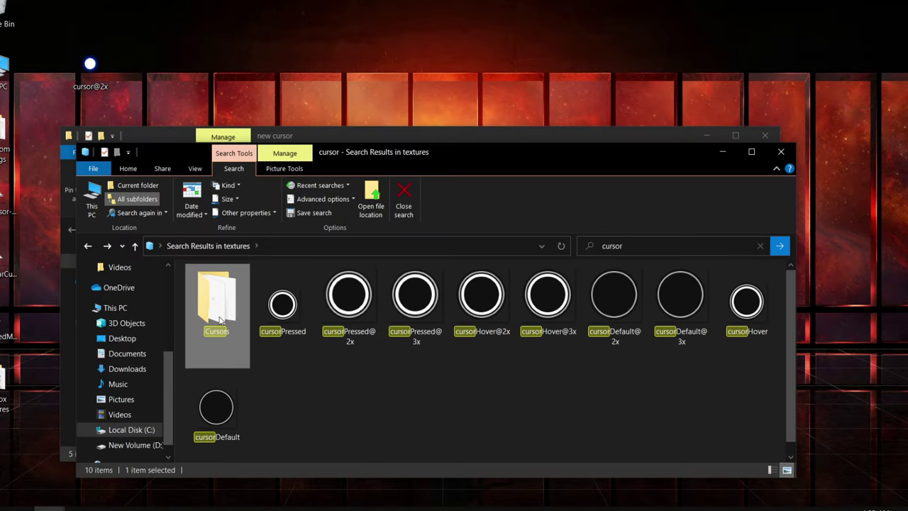
Open the Cursors folder from the search results and go into its KeyboardMouse subfolder.
double_click(283, 319)
left_click(295, 323)
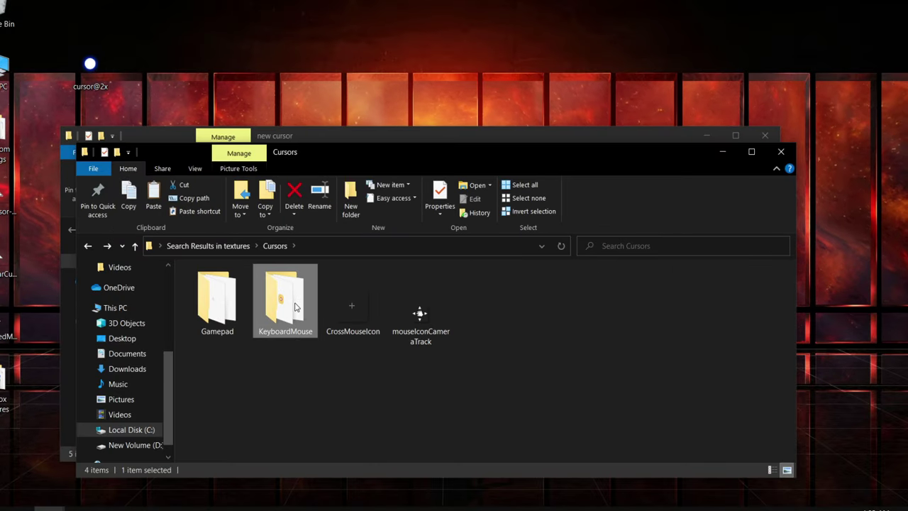
double_click(295, 307)
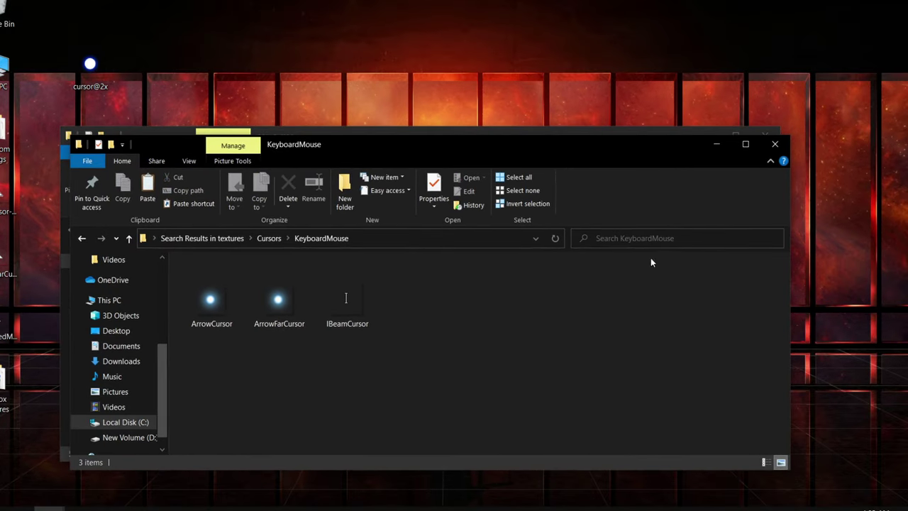
Paste the five copied cursor images into the KeyboardMouse folder, replacing the files with the same names, and close both folder windows.
left_click(706, 148)
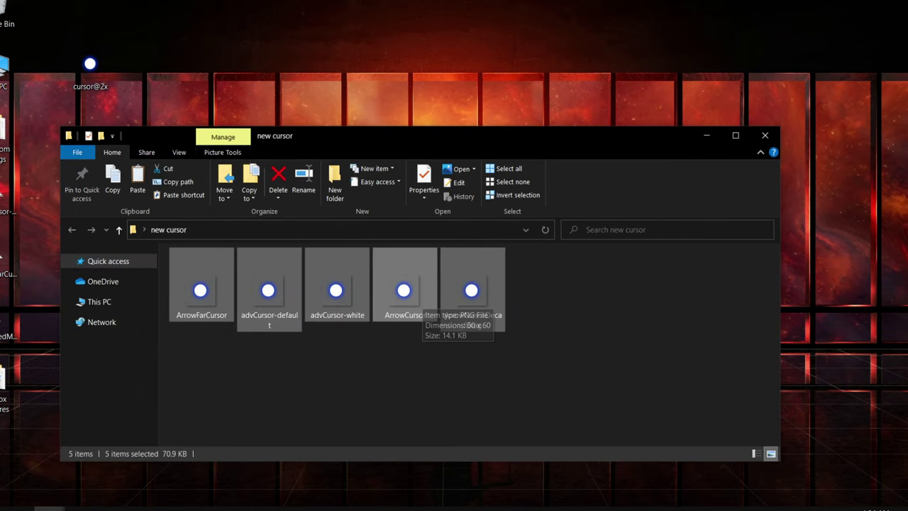
key("alt+Tab")
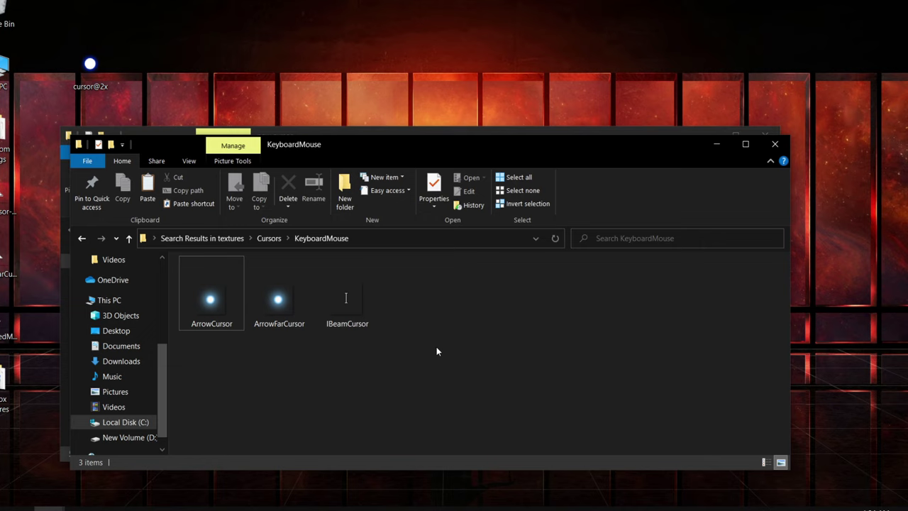
right_click(461, 361)
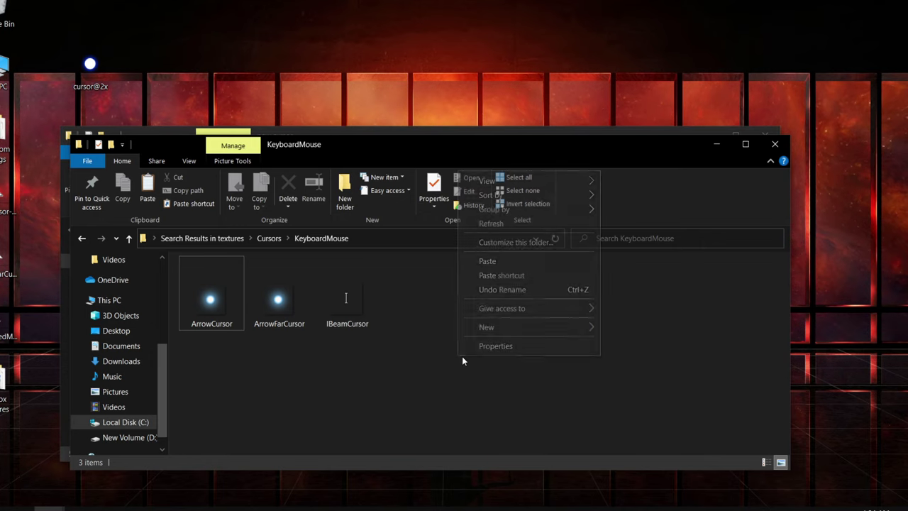
left_click(487, 260)
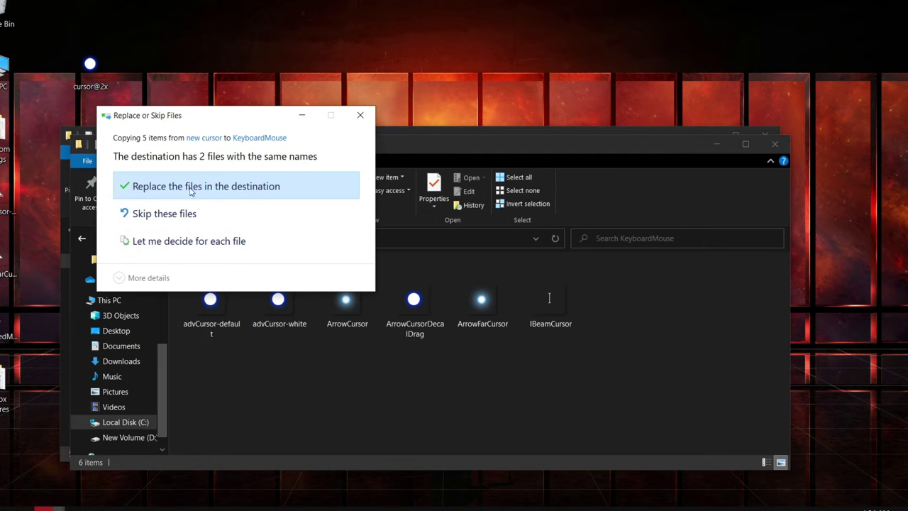
left_click(245, 188)
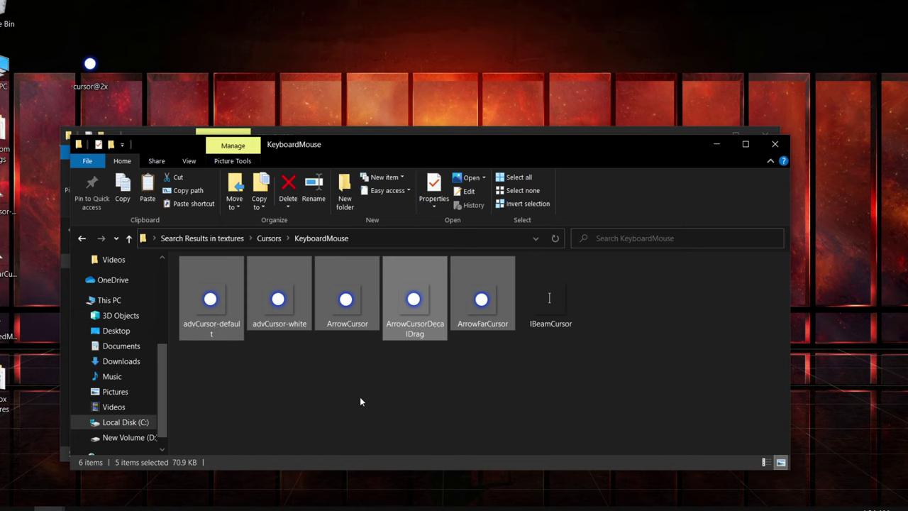
left_click(775, 145)
left_click(770, 136)
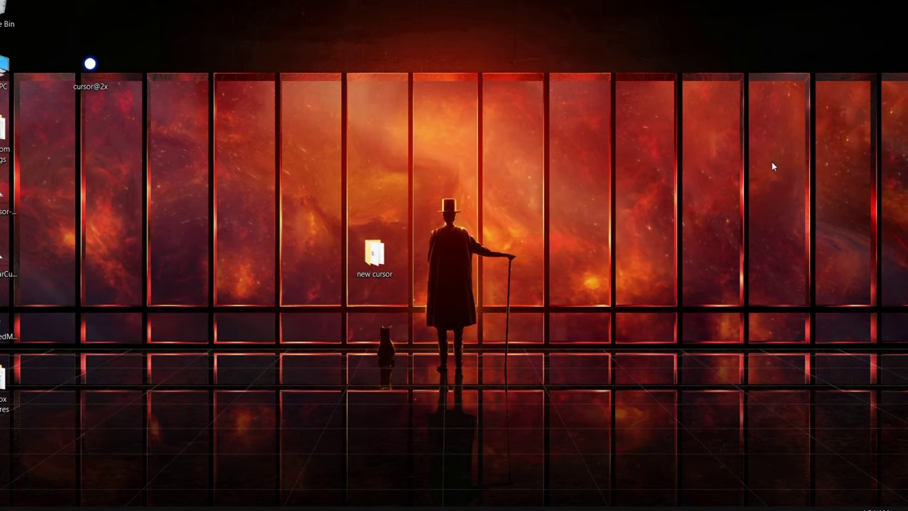